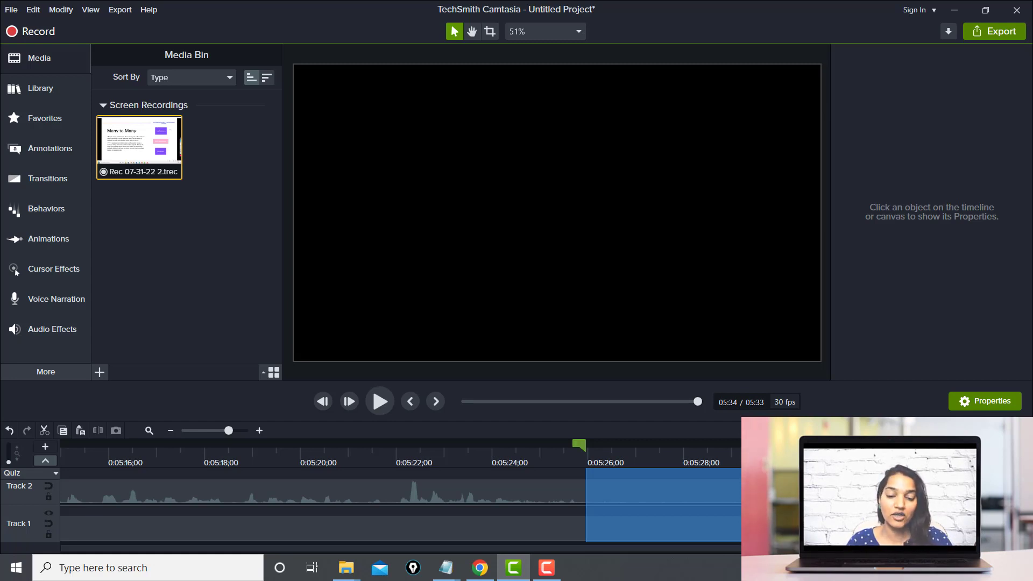
- Cut the selected section of the recording after about 0:05:26;00 from both tracks
{"action": "left_click", "coordinate": [597, 449]}
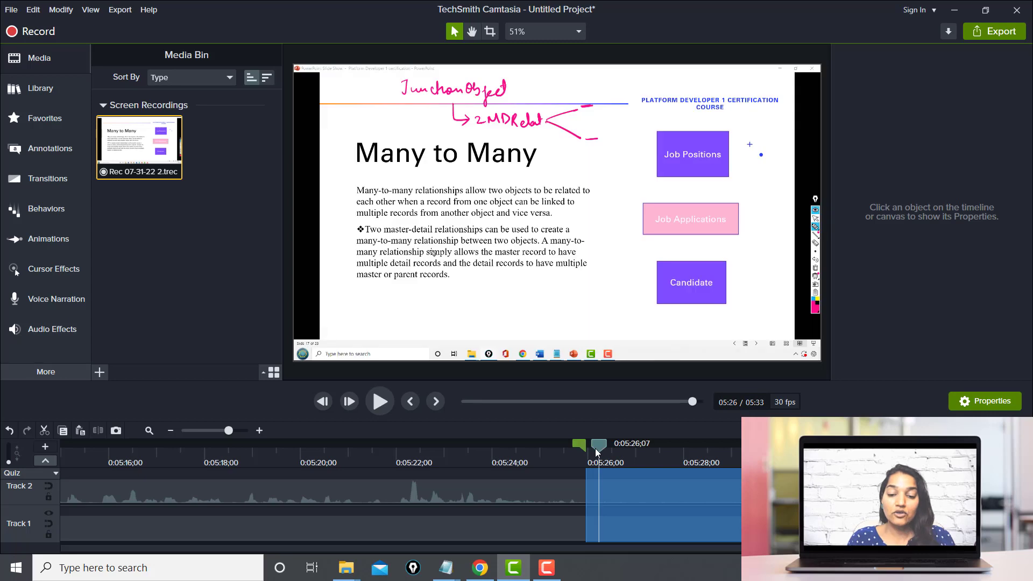
{"action": "left_click", "coordinate": [44, 430]}
- Add a yellow speech bubble callout at 0:05:18;27 from the full set of callout styles, its tail pointing to the end of the "Many to Many" heading
{"action": "left_click_drag", "start_coordinate": [585, 443], "coordinate": [249, 463]}
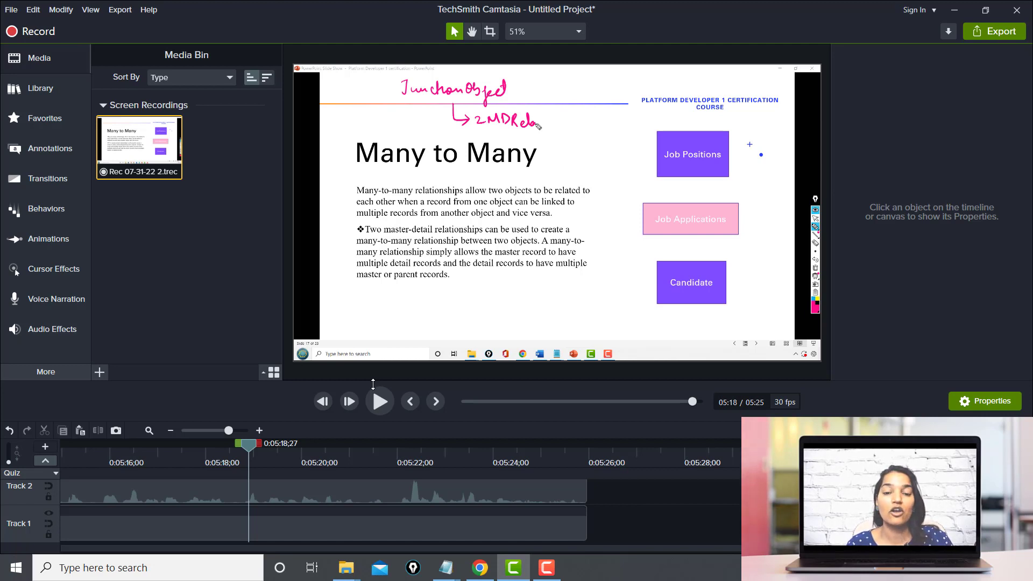
{"action": "left_click", "coordinate": [30, 152]}
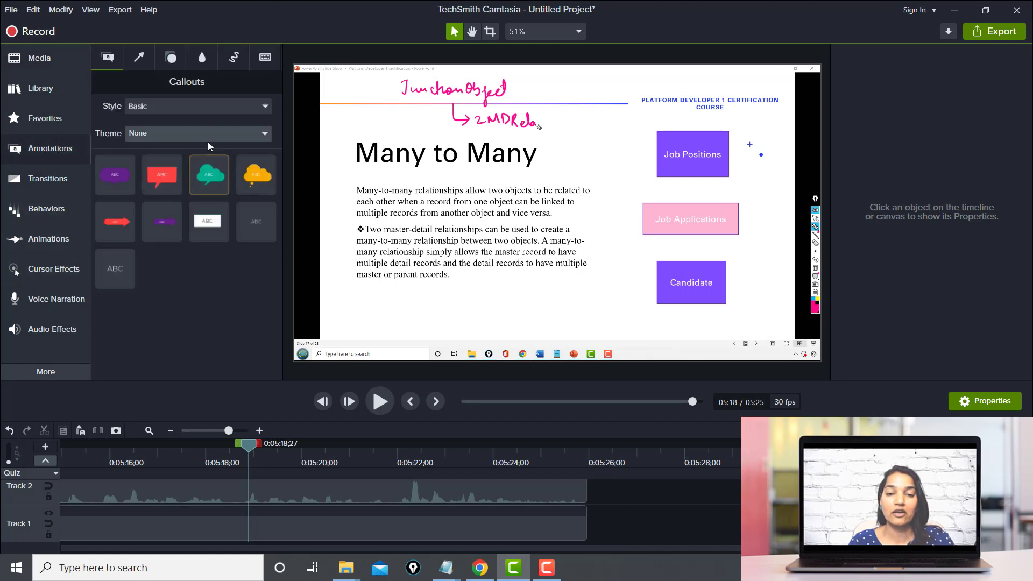
{"action": "left_click", "coordinate": [143, 108]}
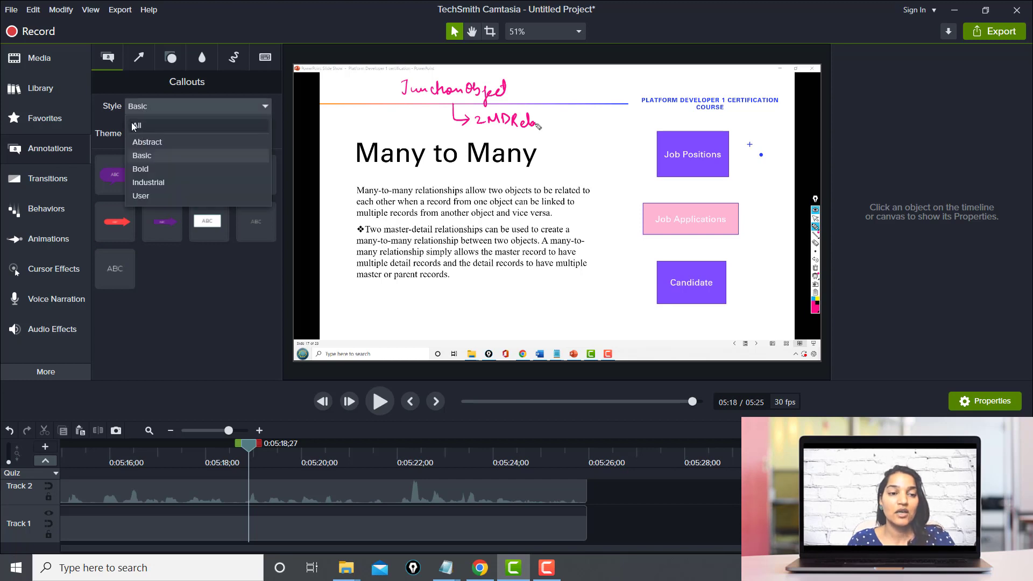
{"action": "left_click", "coordinate": [136, 125]}
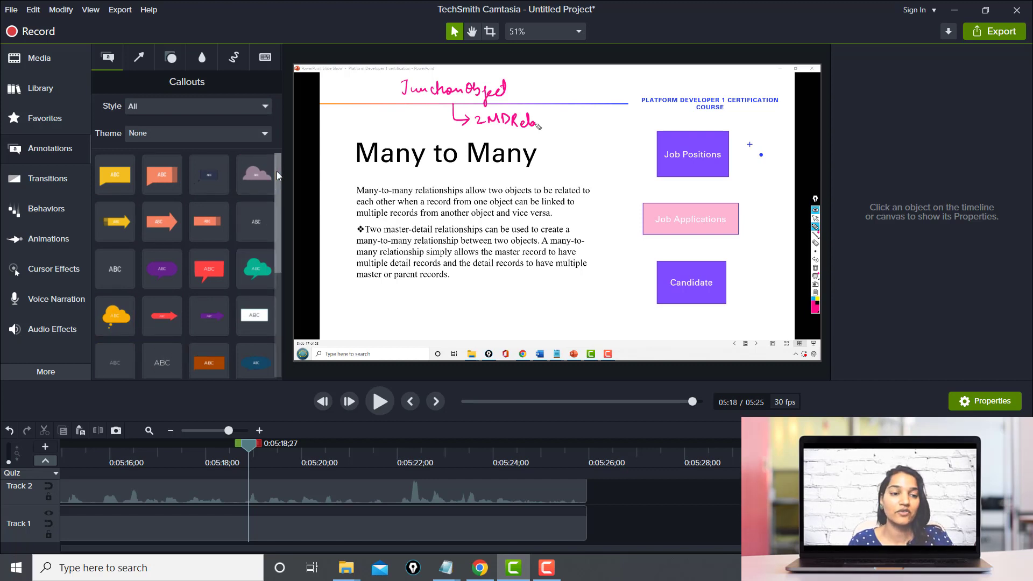
{"action": "left_click_drag", "start_coordinate": [114, 187], "coordinate": [540, 157]}
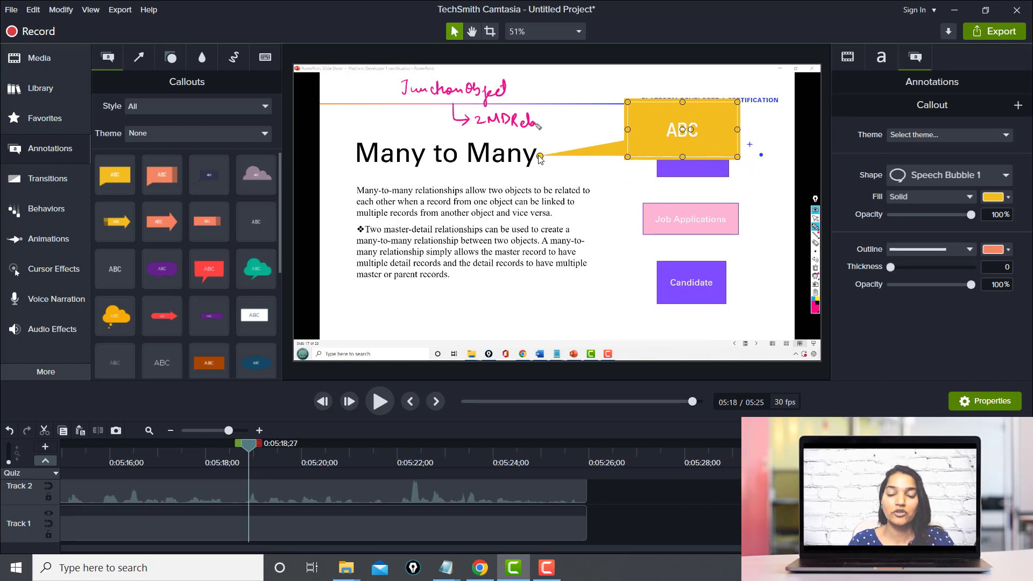
{"action": "mouse_move", "coordinate": [540, 157]}
{"action": "left_mouse_down"}
{"action": "mouse_move", "coordinate": [550, 149]}
{"action": "mouse_move", "coordinate": [547, 159]}
{"action": "left_mouse_up"}
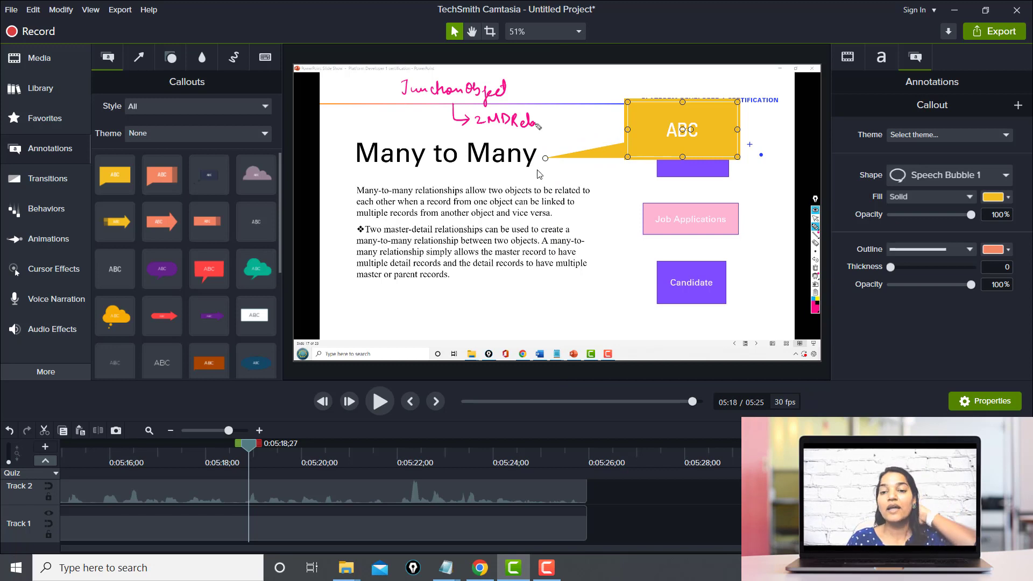
- Replace the callout's placeholder text with "Just for learning purpose"
{"action": "left_click", "coordinate": [687, 127]}
{"action": "double_click", "coordinate": [687, 127]}
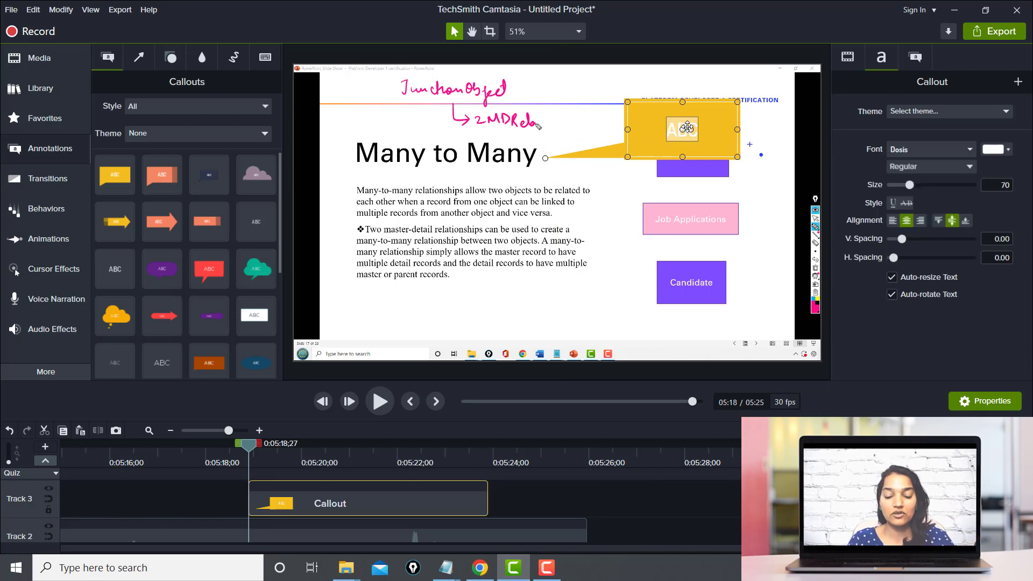
{"action": "type", "text": "May"}
{"action": "key", "text": "BackSpace"}
{"action": "key", "text": "BackSpace"}
{"action": "key", "text": "BackSpace"}
{"action": "type", "text": "Fo"}
{"action": "key", "text": "BackSpace"}
{"action": "key", "text": "BackSpace"}
{"action": "type", "text": "Just for"}
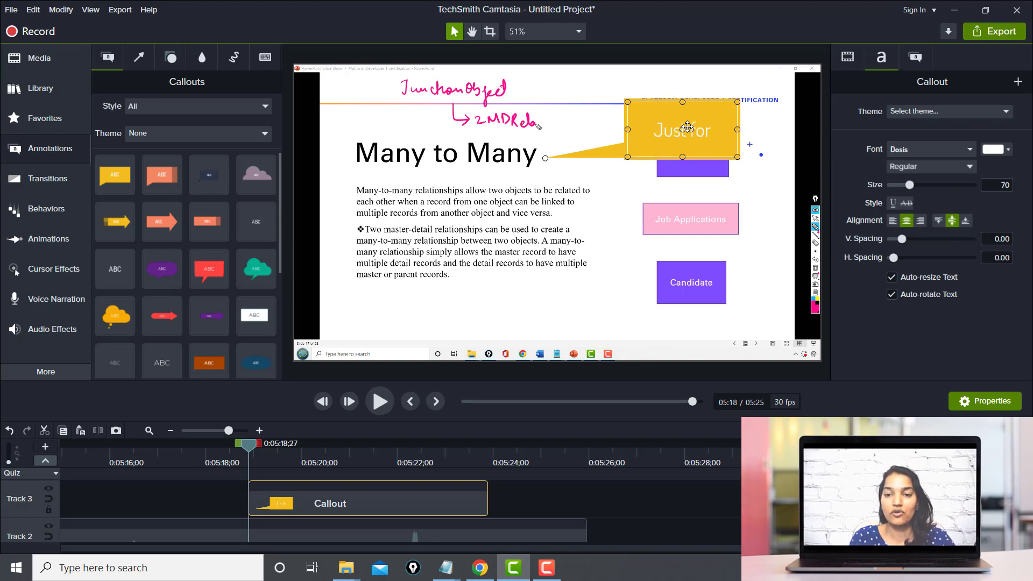
{"action": "type", "text": " learni"}
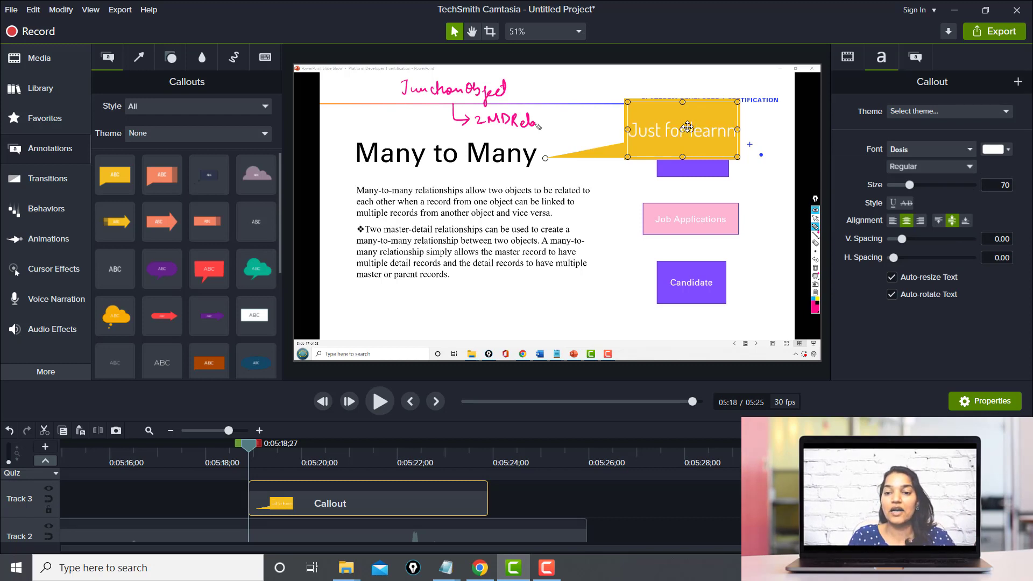
{"action": "type", "text": "ng pur"}
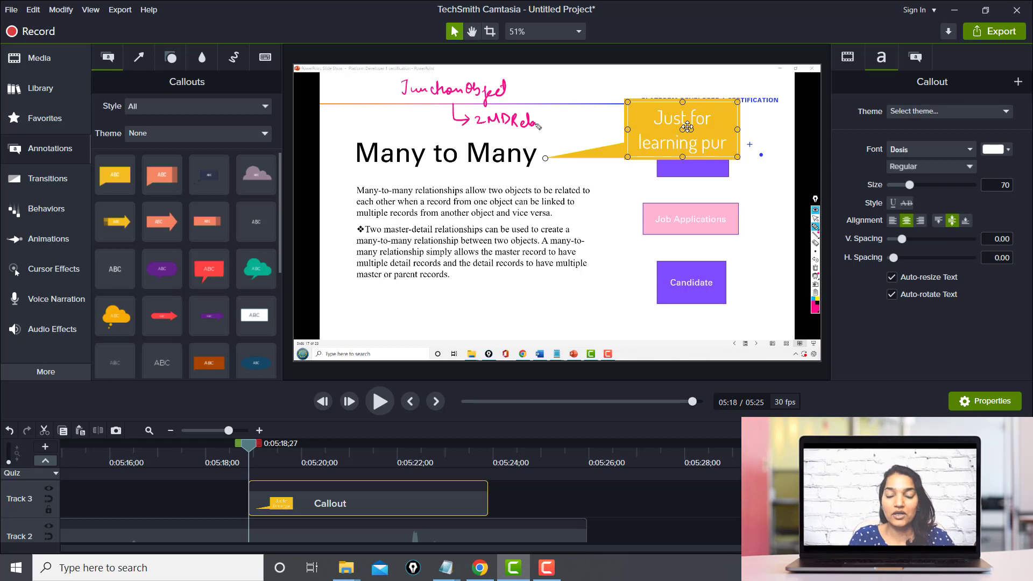
{"action": "type", "text": "pose"}
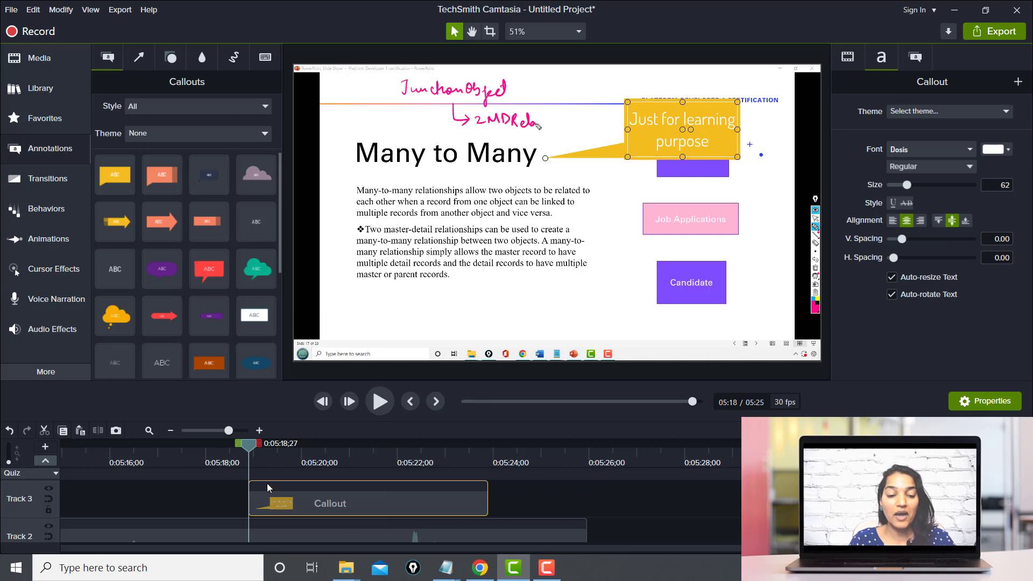
- Format the callout text in black, size 69 and bold, with the playhead at 0:05:19;07
{"action": "mouse_move", "coordinate": [247, 444]}
{"action": "left_mouse_down"}
{"action": "mouse_move", "coordinate": [211, 442]}
{"action": "mouse_move", "coordinate": [264, 443]}
{"action": "left_mouse_up"}
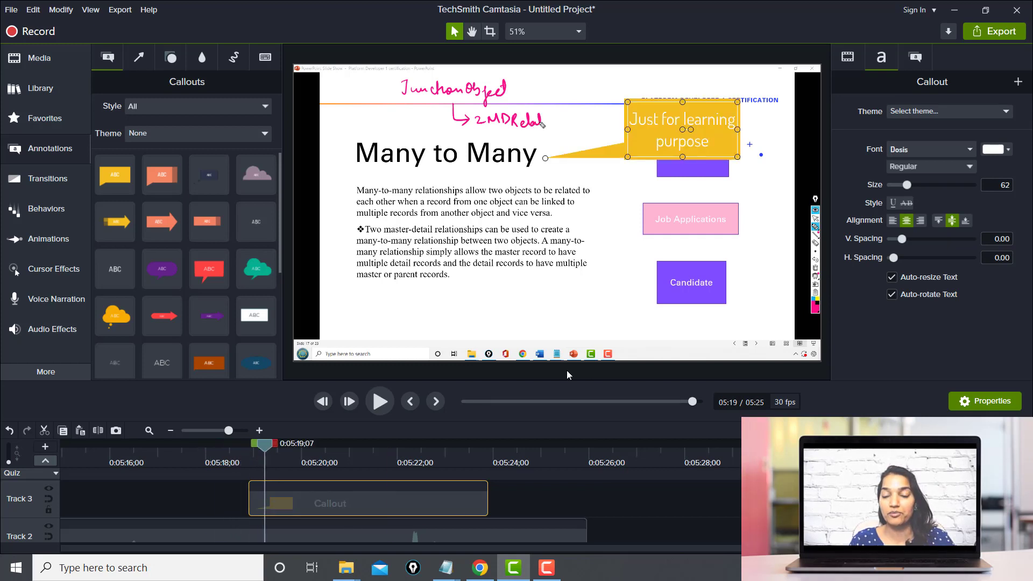
{"action": "double_click", "coordinate": [680, 129]}
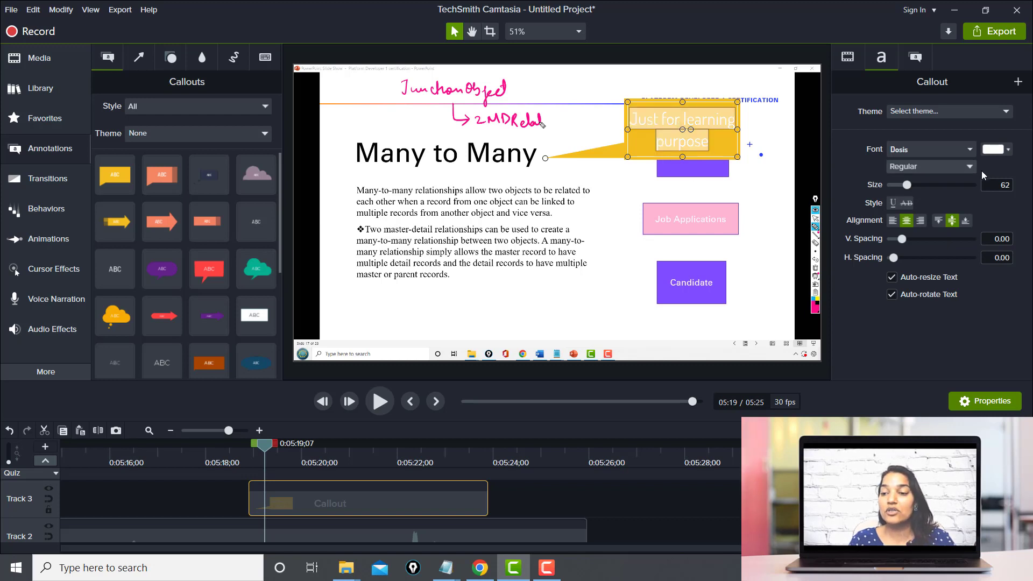
{"action": "left_click", "coordinate": [1007, 152]}
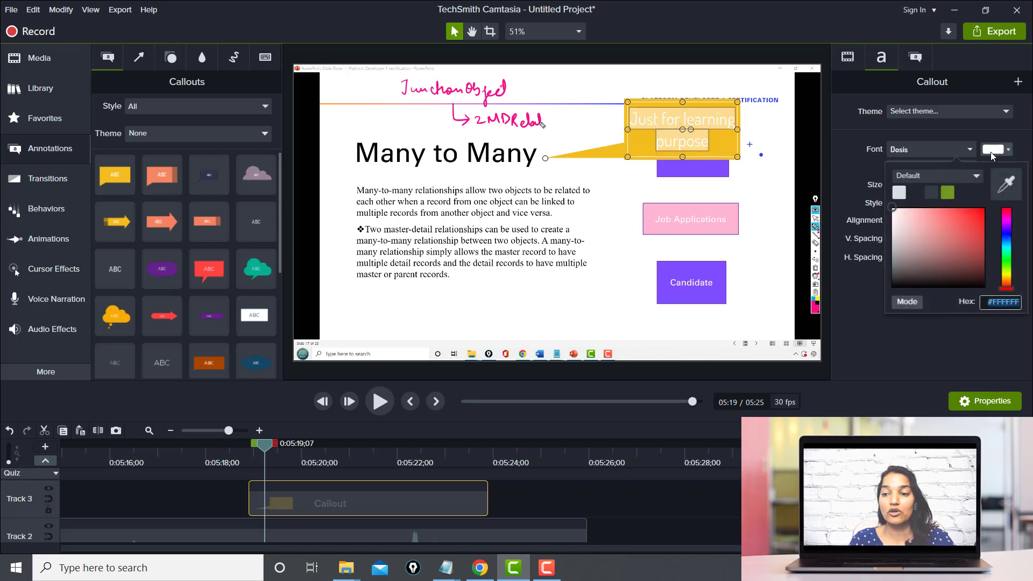
{"action": "left_click", "coordinate": [914, 193]}
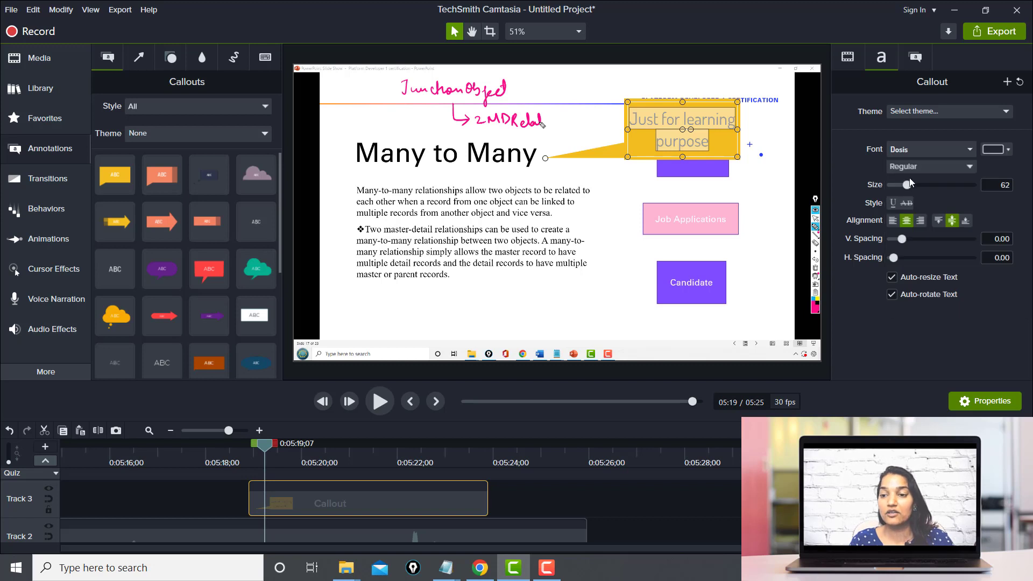
{"action": "left_click_drag", "start_coordinate": [907, 186], "coordinate": [910, 184]}
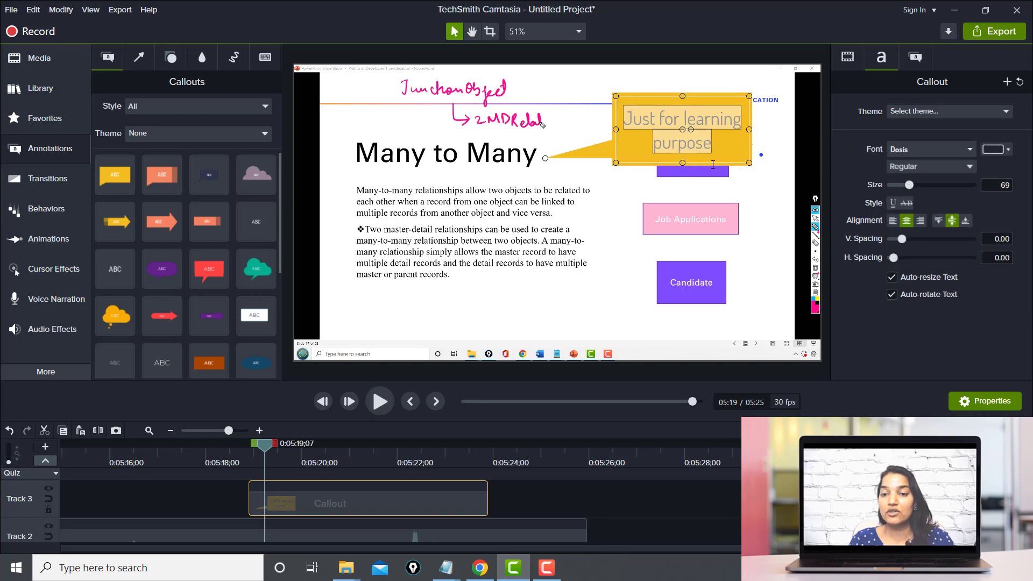
{"action": "left_click", "coordinate": [921, 167]}
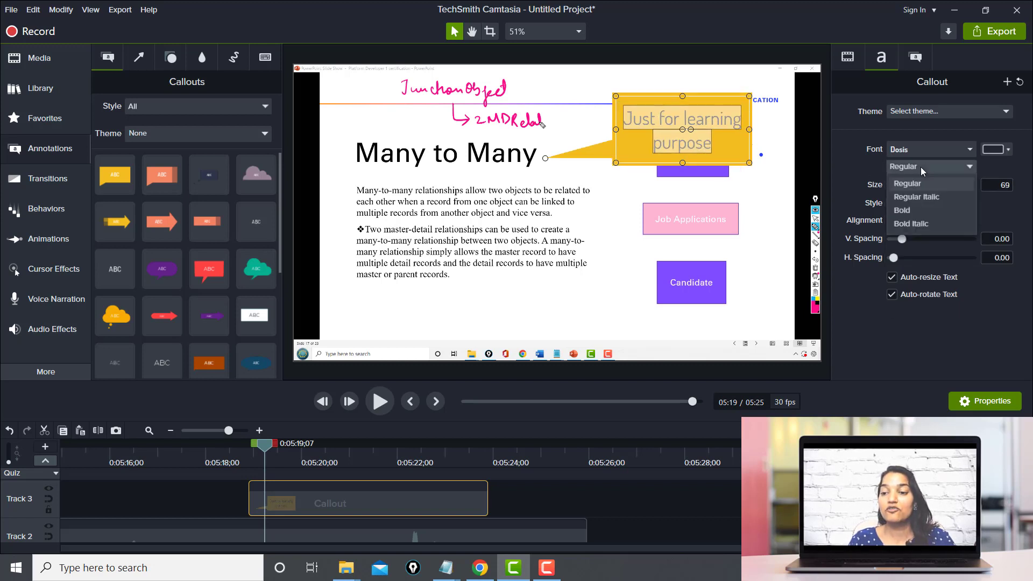
{"action": "left_click", "coordinate": [909, 211]}
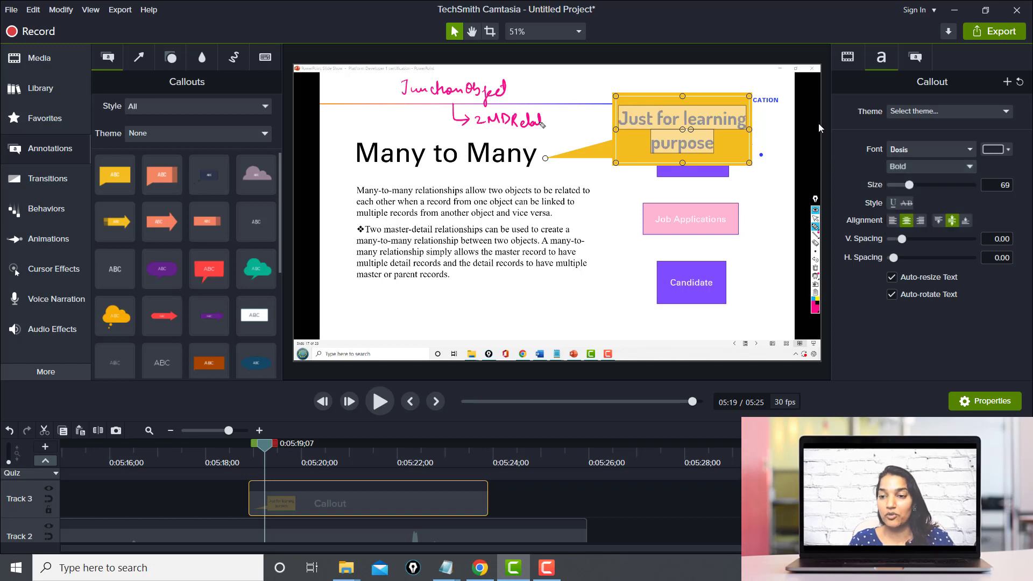
{"action": "left_click", "coordinate": [907, 153]}
{"action": "left_click", "coordinate": [907, 152]}
{"action": "left_click", "coordinate": [907, 152]}
{"action": "left_click", "coordinate": [883, 350]}
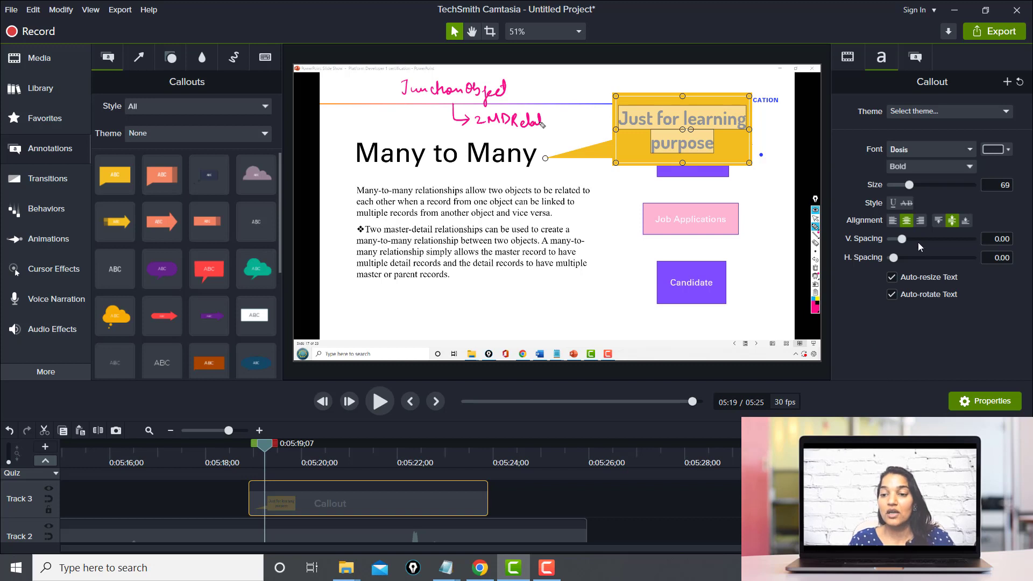
- Try left alignment on the callout text and restore centre alignment
{"action": "left_click", "coordinate": [896, 224]}
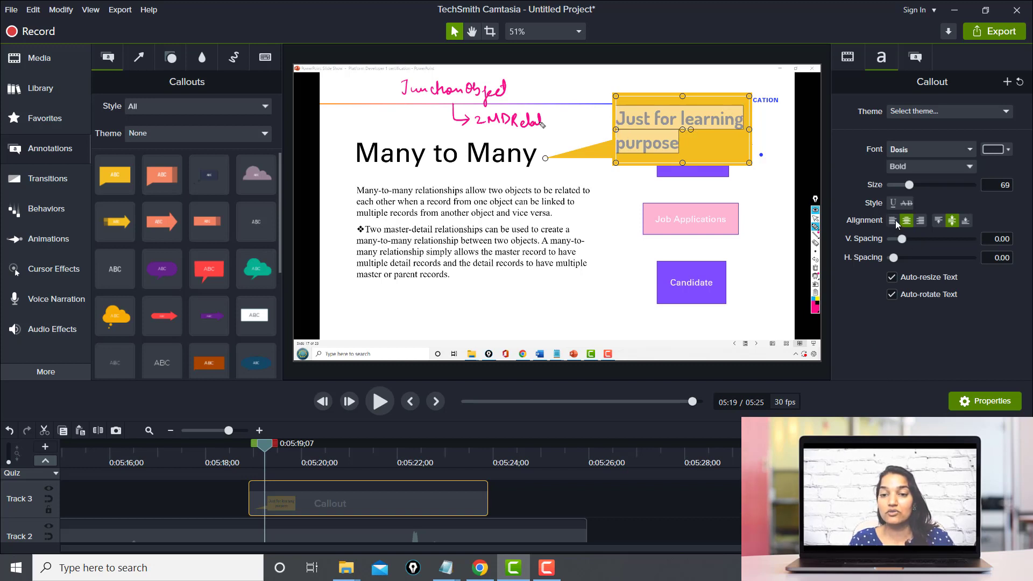
{"action": "left_click", "coordinate": [907, 223]}
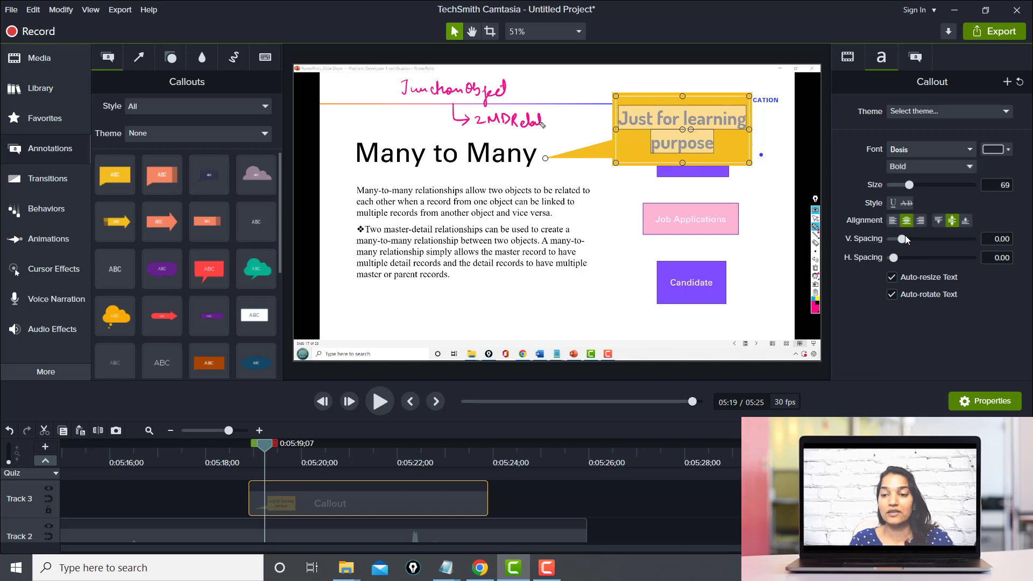
- Set the callout text's vertical spacing to 0.16 and its horizontal spacing to -0.07
{"action": "left_click_drag", "start_coordinate": [904, 240], "coordinate": [908, 243]}
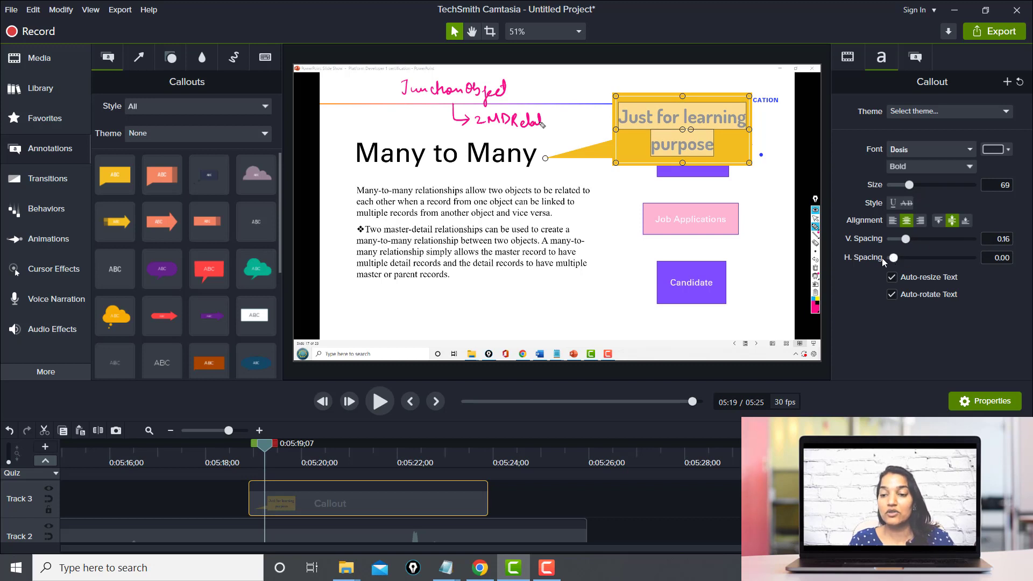
{"action": "left_click_drag", "start_coordinate": [895, 257], "coordinate": [893, 258]}
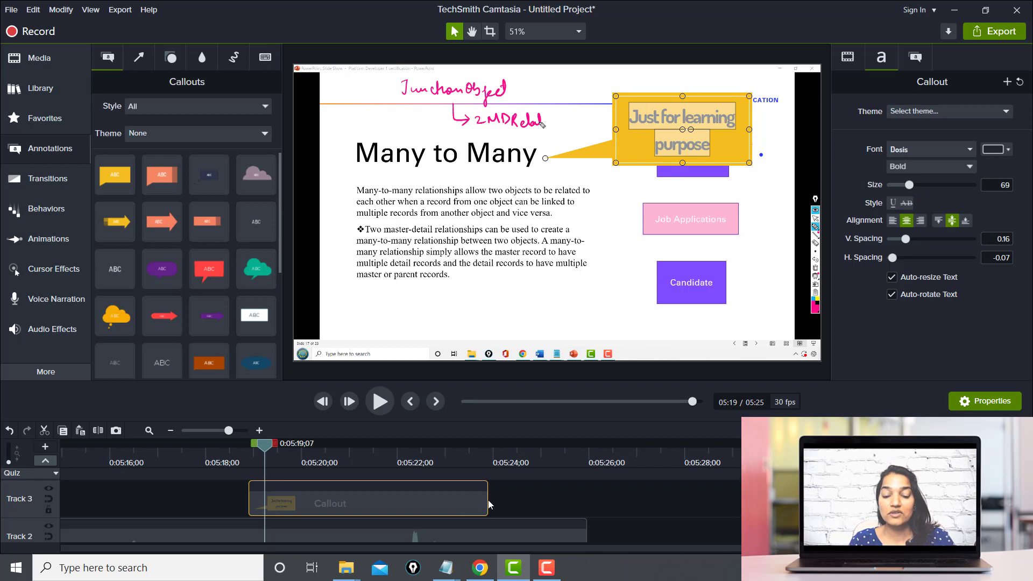
- Extend the end of the callout clip past 0:05:24;00 and scrub through the timeline to preview the callout
{"action": "left_click_drag", "start_coordinate": [487, 501], "coordinate": [522, 498]}
{"action": "left_click_drag", "start_coordinate": [277, 444], "coordinate": [415, 500]}
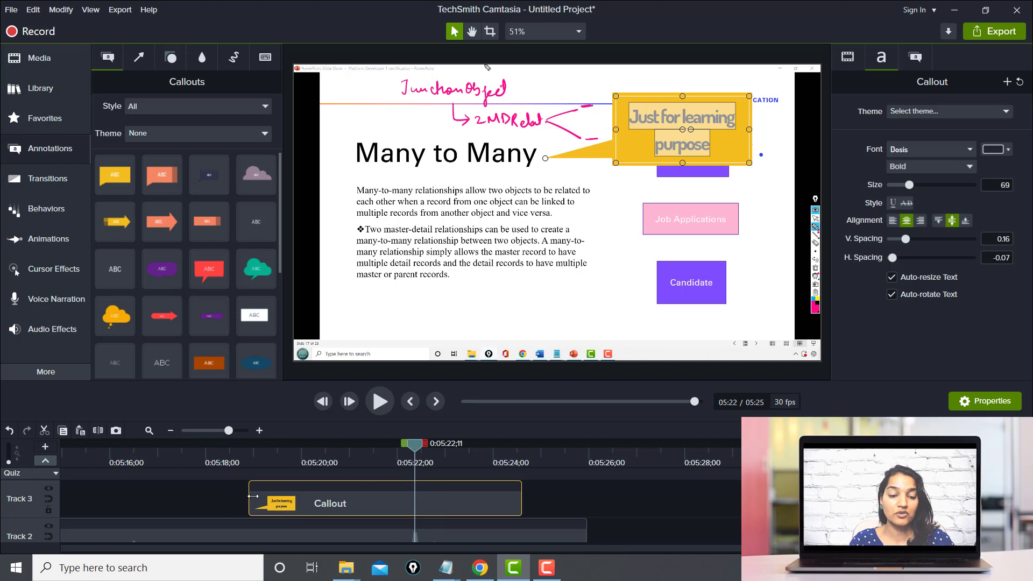
{"action": "left_click_drag", "start_coordinate": [421, 446], "coordinate": [589, 476]}
{"action": "left_click", "coordinate": [411, 462]}
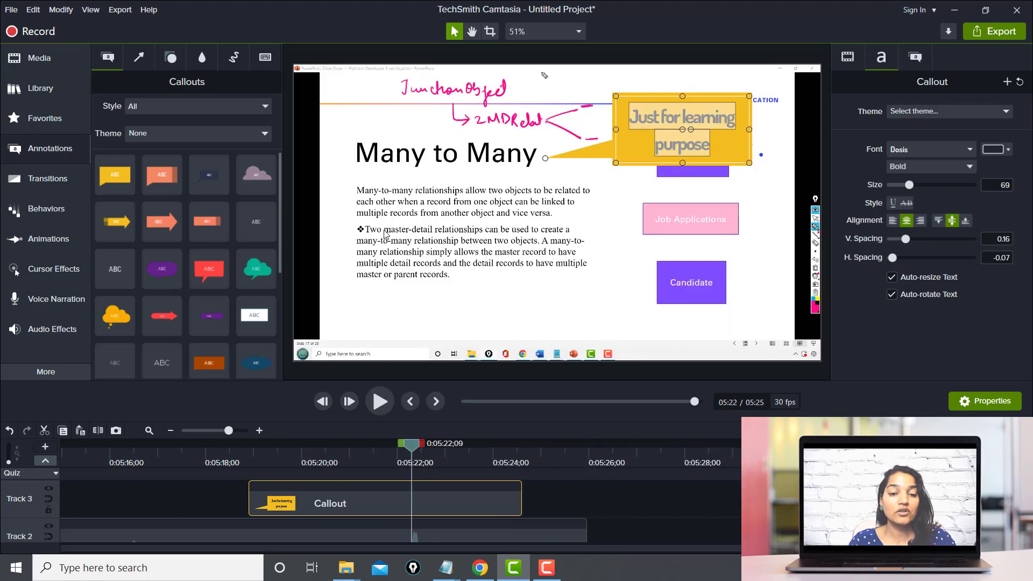
{"action": "left_click", "coordinate": [426, 258]}
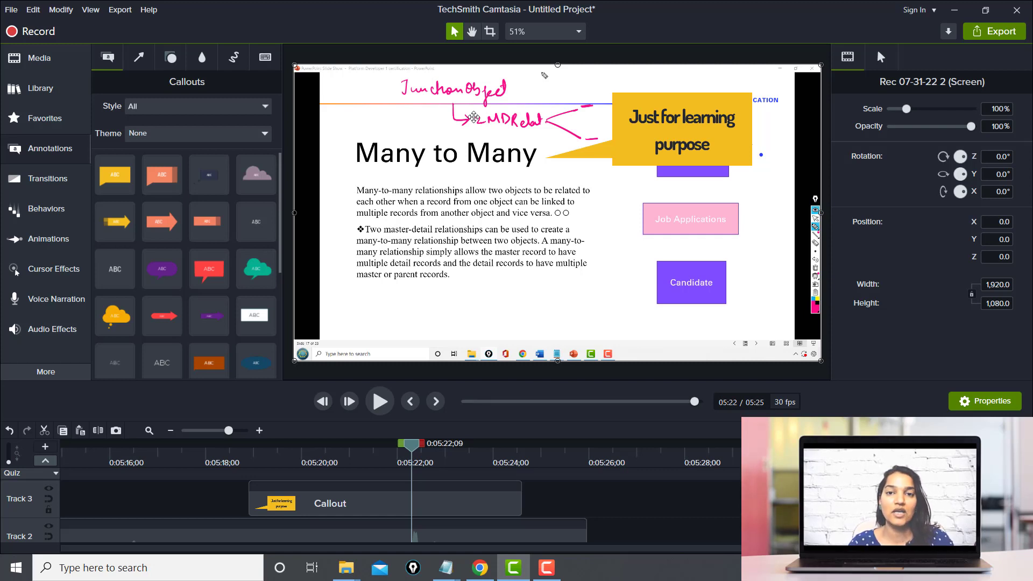
- Apply the Noise Removal audio effect to the recording's audio clip on Track 2
{"action": "left_click", "coordinate": [46, 153]}
{"action": "left_click", "coordinate": [46, 155]}
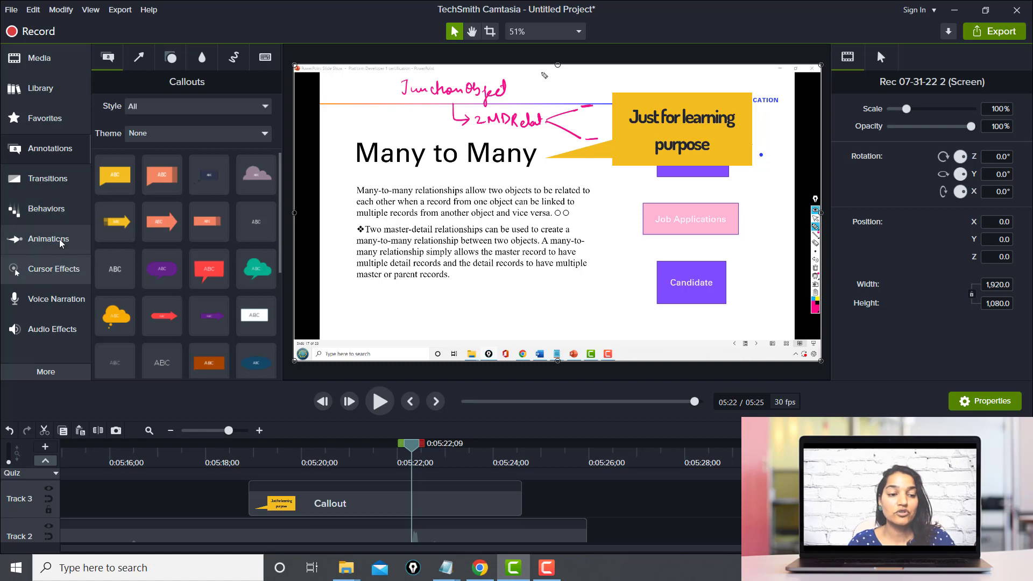
{"action": "left_click", "coordinate": [62, 334]}
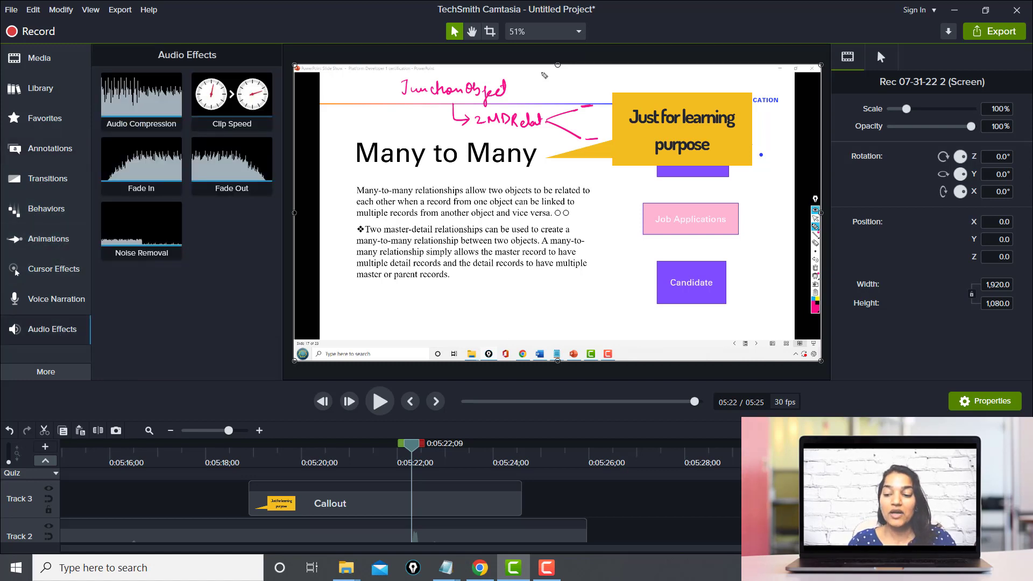
{"action": "scroll", "coordinate": [323, 508], "scroll_direction": "down", "scroll_amount": 2}
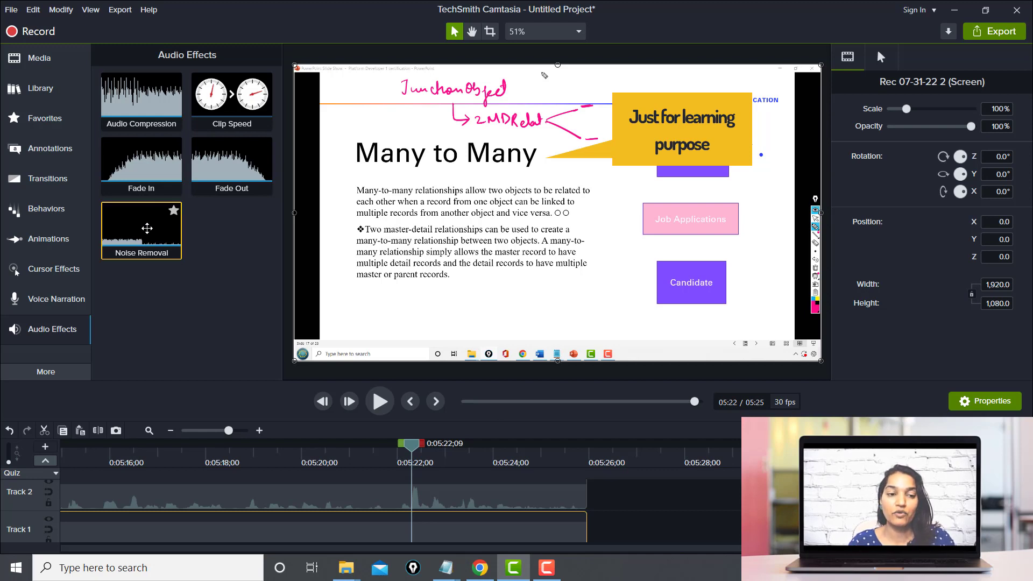
{"action": "left_click_drag", "start_coordinate": [147, 228], "coordinate": [214, 498]}
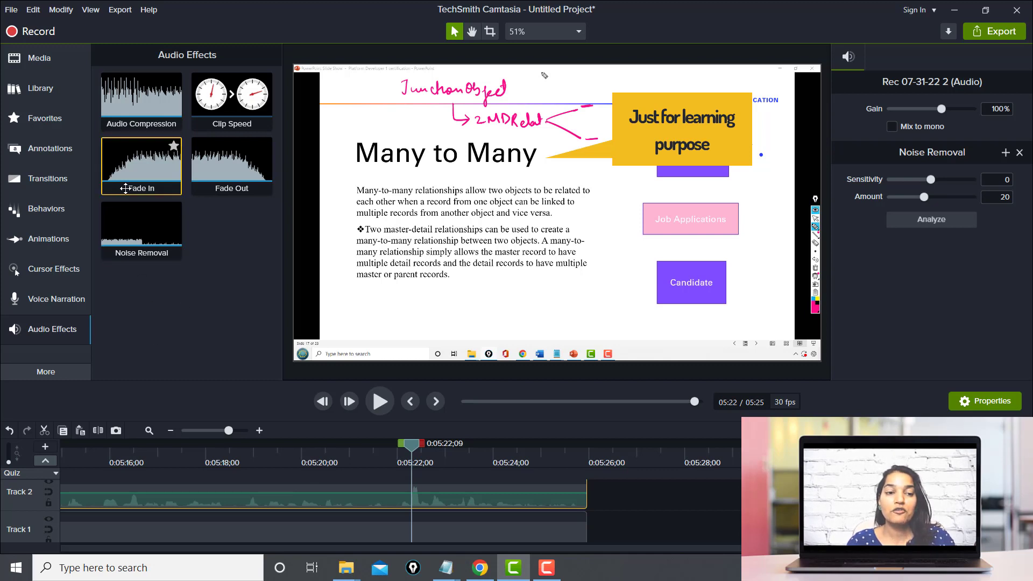
- Raise the volume level of the audio clip on Track 2, with the playhead moved back to 0:05:19;07
{"action": "left_click_drag", "start_coordinate": [415, 453], "coordinate": [264, 451]}
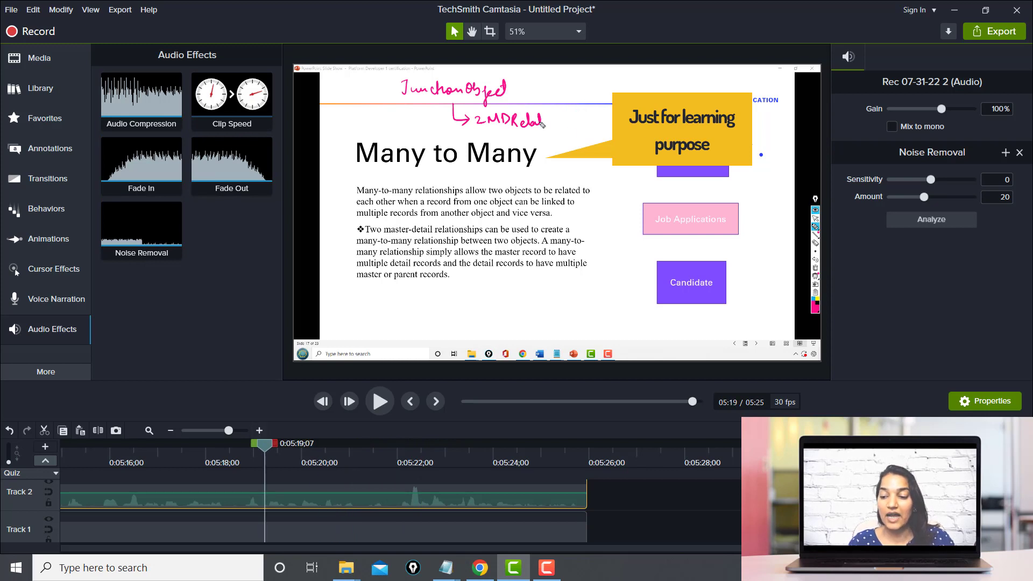
{"action": "scroll", "coordinate": [324, 511], "scroll_direction": "up", "scroll_amount": 2}
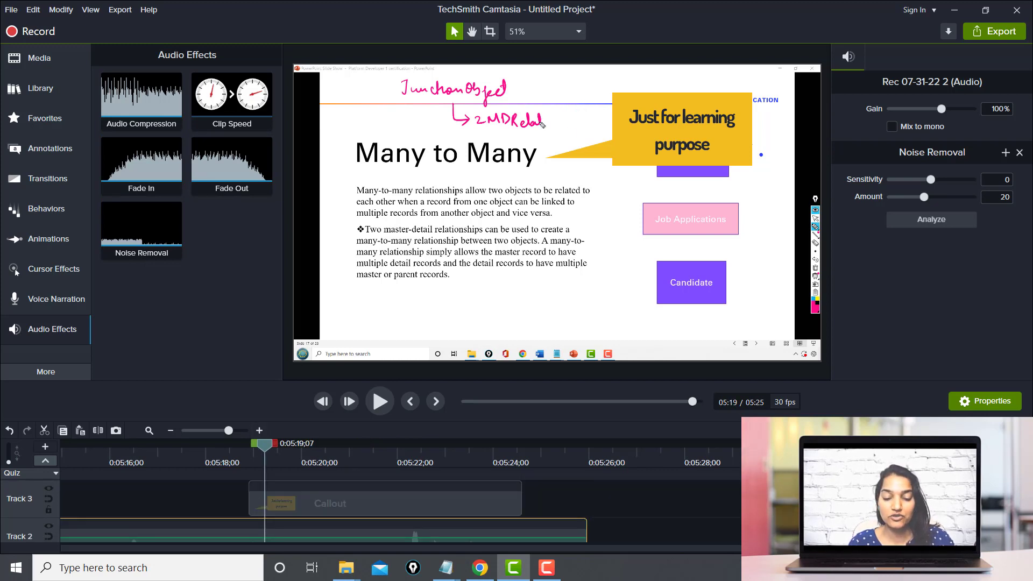
{"action": "scroll", "coordinate": [507, 525], "scroll_direction": "down", "scroll_amount": 2}
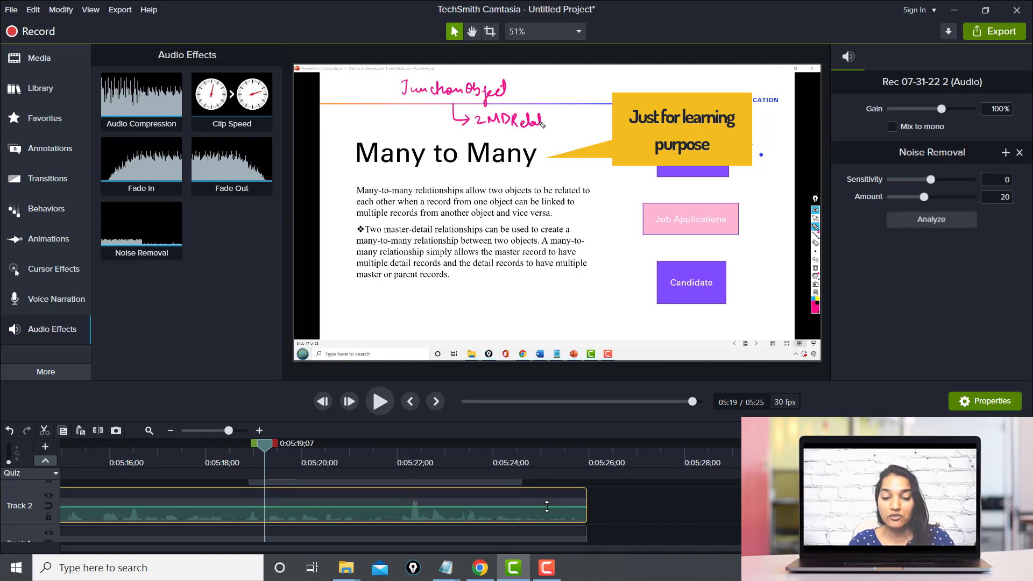
{"action": "left_click_drag", "start_coordinate": [547, 505], "coordinate": [548, 503]}
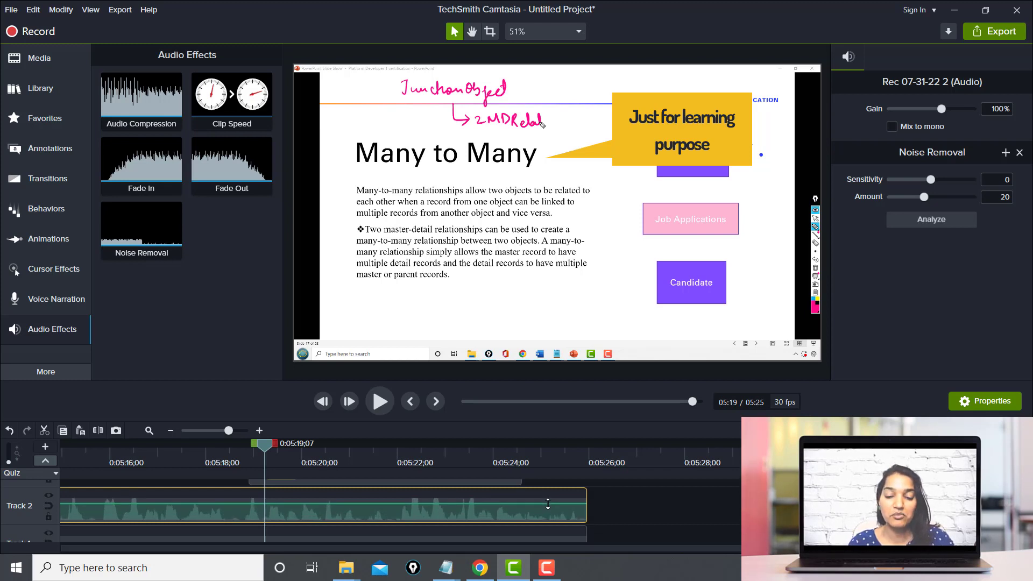
- Apply the Fade Out audio effect to the recording's audio clip on Track 2 and deselect the clip
{"action": "left_click_drag", "start_coordinate": [548, 504], "coordinate": [548, 504]}
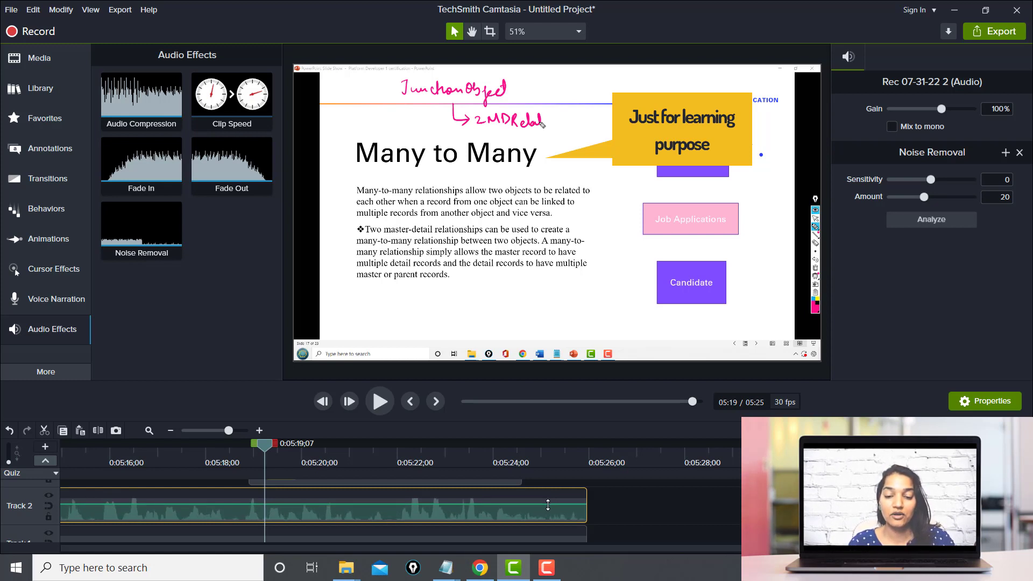
{"action": "left_click", "coordinate": [646, 509]}
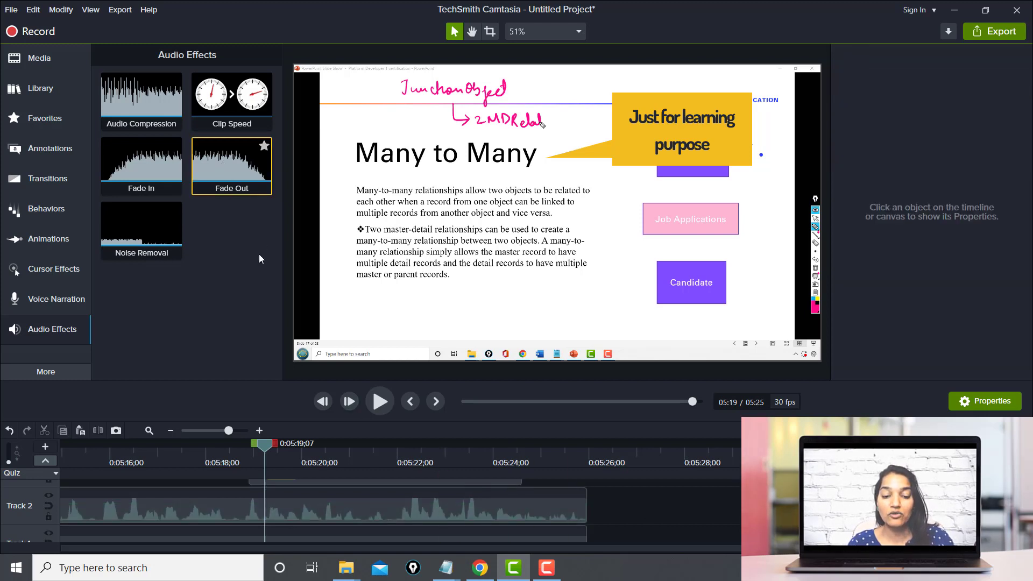
{"action": "right_click", "coordinate": [258, 179]}
{"action": "left_click_drag", "start_coordinate": [225, 159], "coordinate": [478, 511]}
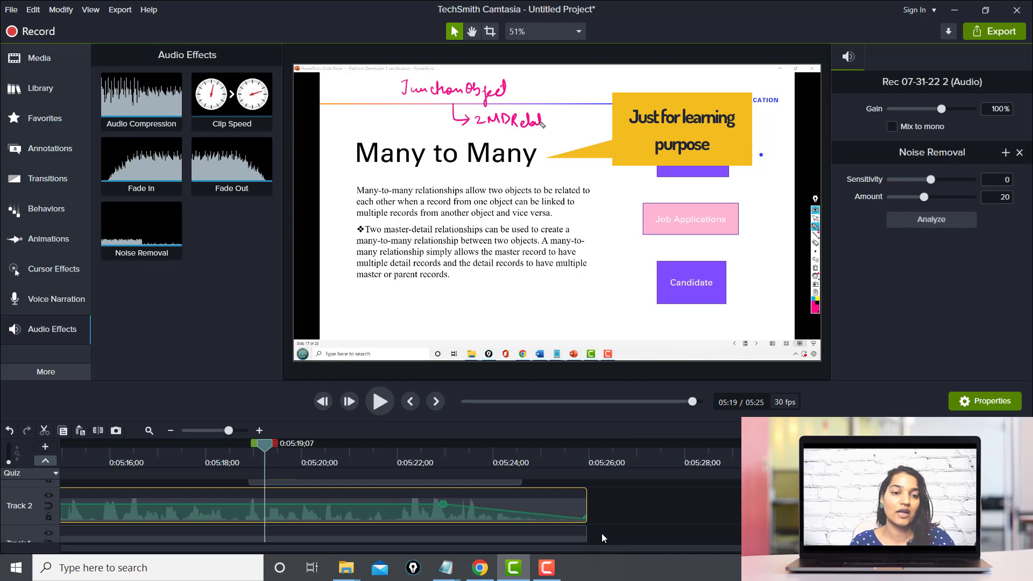
{"action": "left_click", "coordinate": [618, 525]}
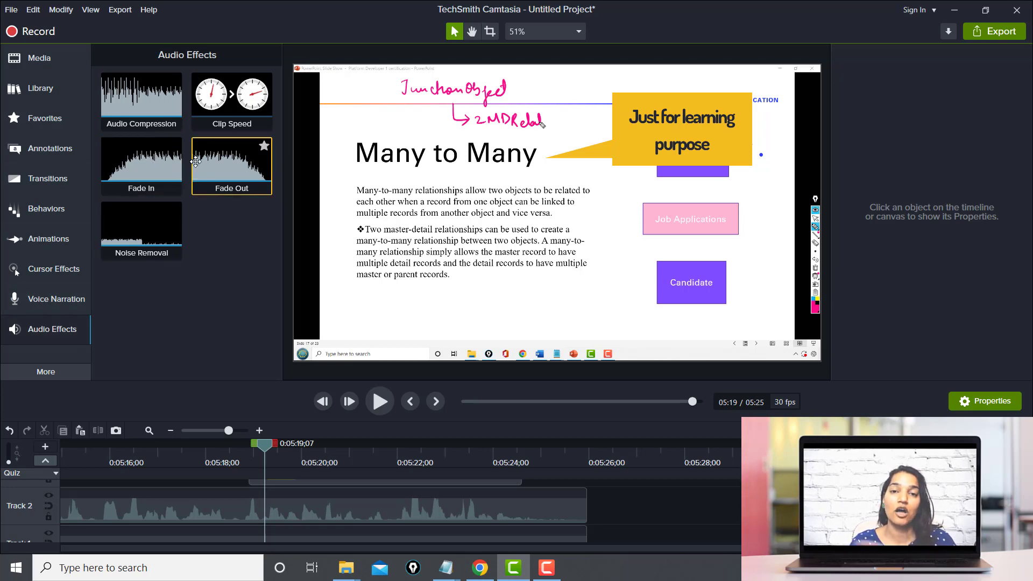
- View the project's media bin and the Camtasia 2020 asset library
{"action": "left_click", "coordinate": [54, 64]}
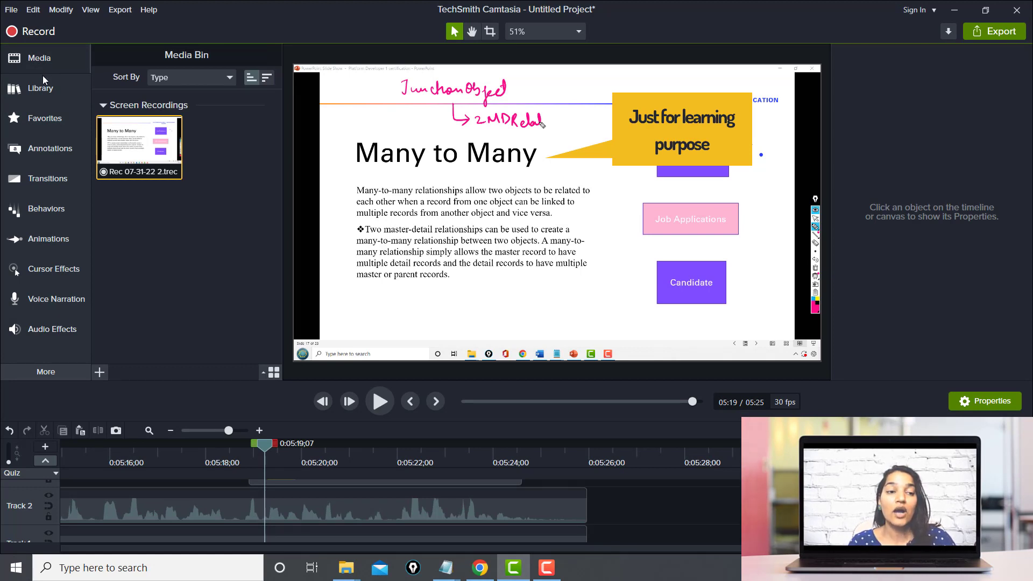
{"action": "left_click", "coordinate": [41, 87]}
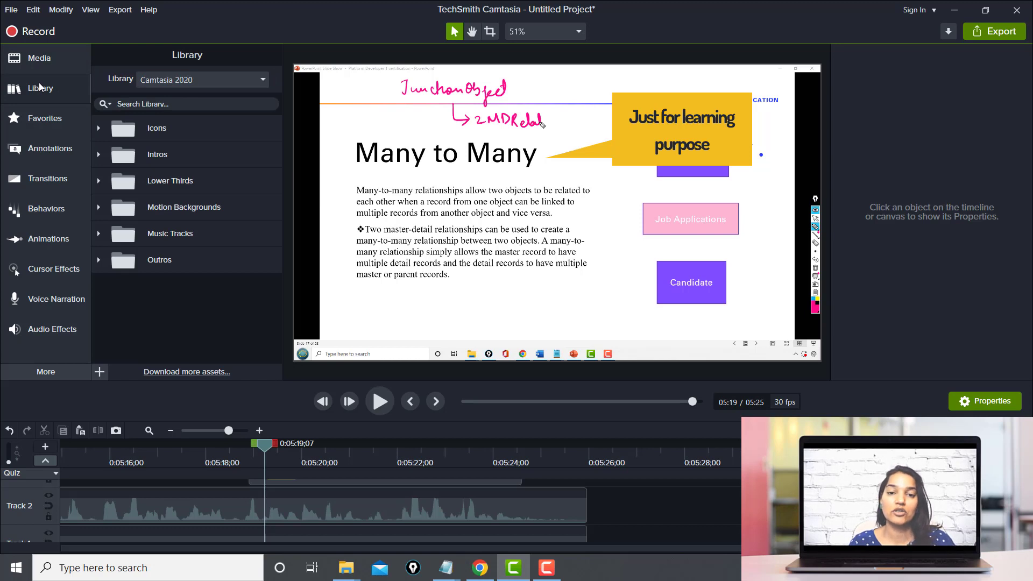